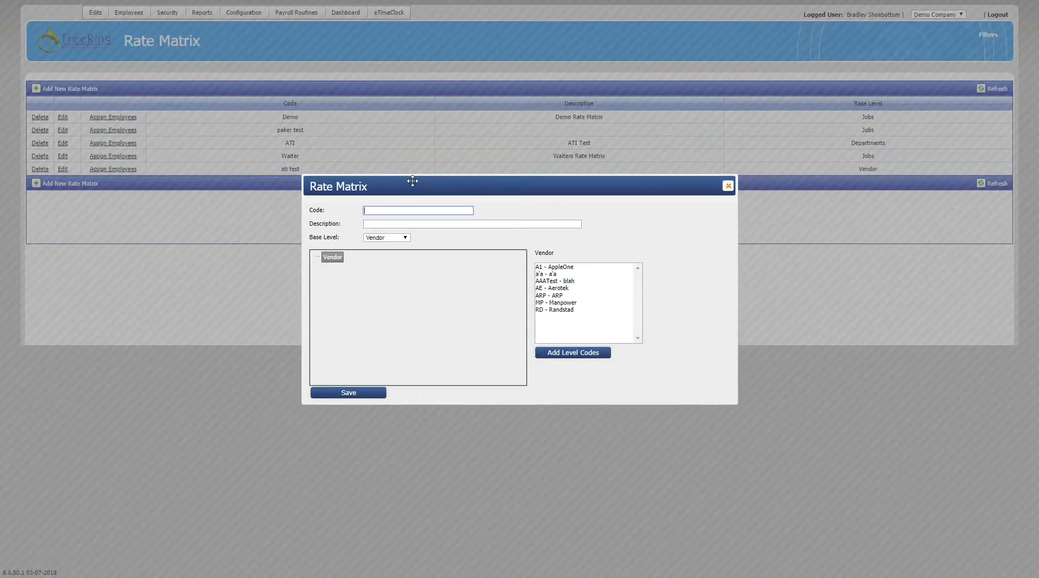
# - Give the new rate matrix the code 101 and description Demo, and change its base level to Departments
pyautogui.write('101')
pyautogui.click(401, 225)
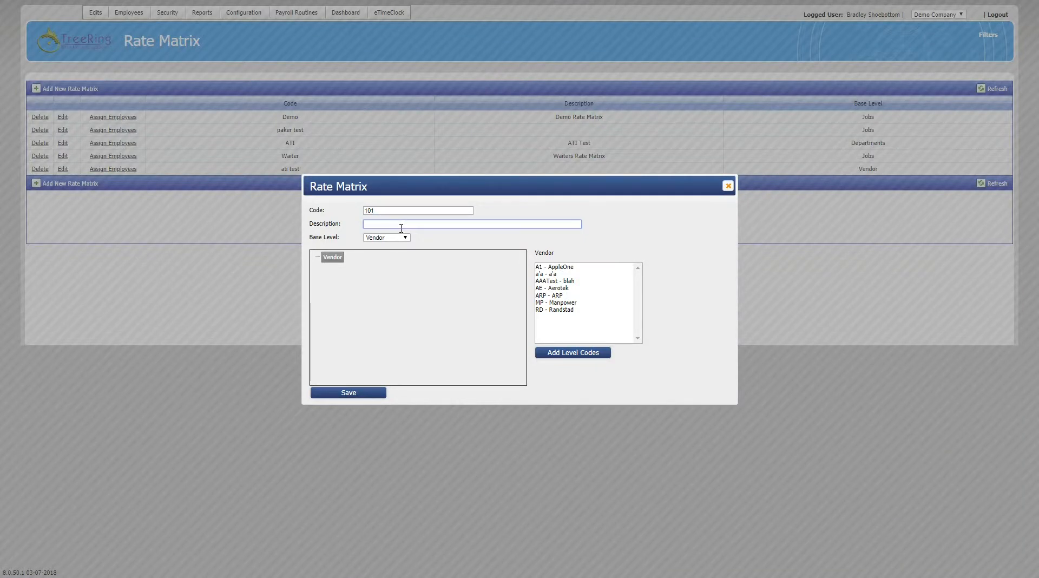
pyautogui.write('emo')
pyautogui.click(405, 237)
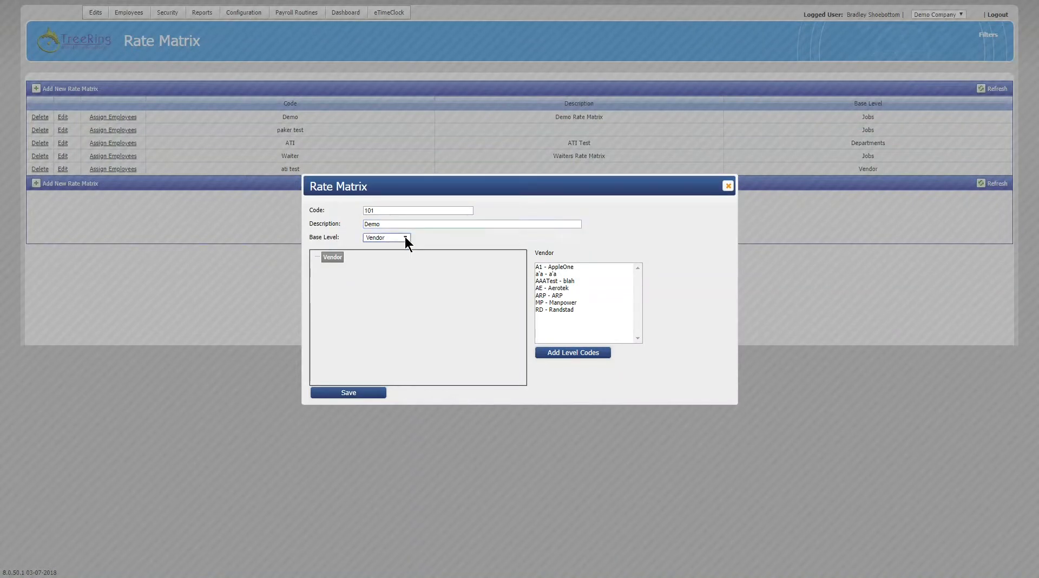
pyautogui.click(402, 255)
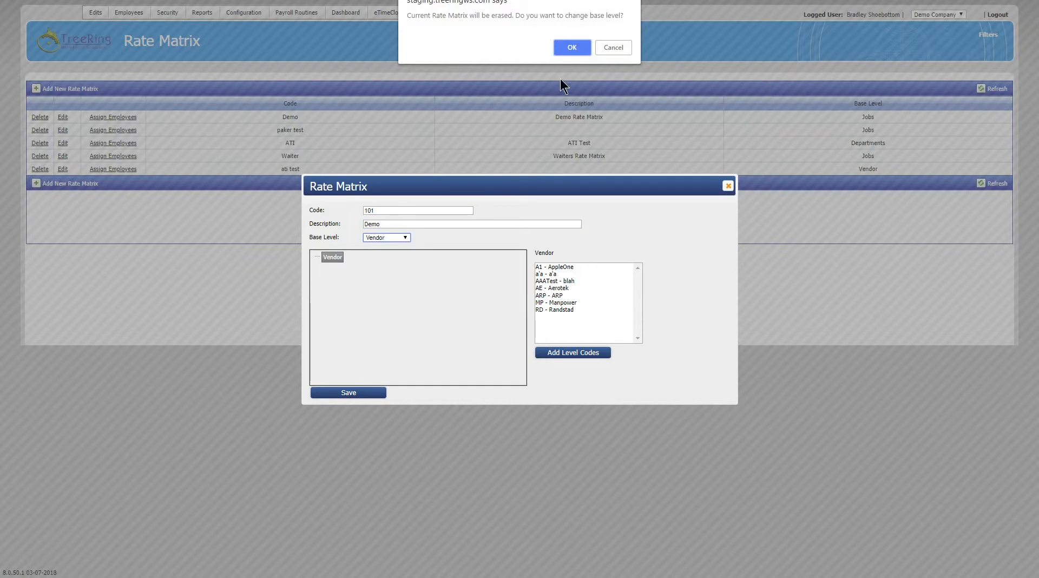
pyautogui.click(572, 48)
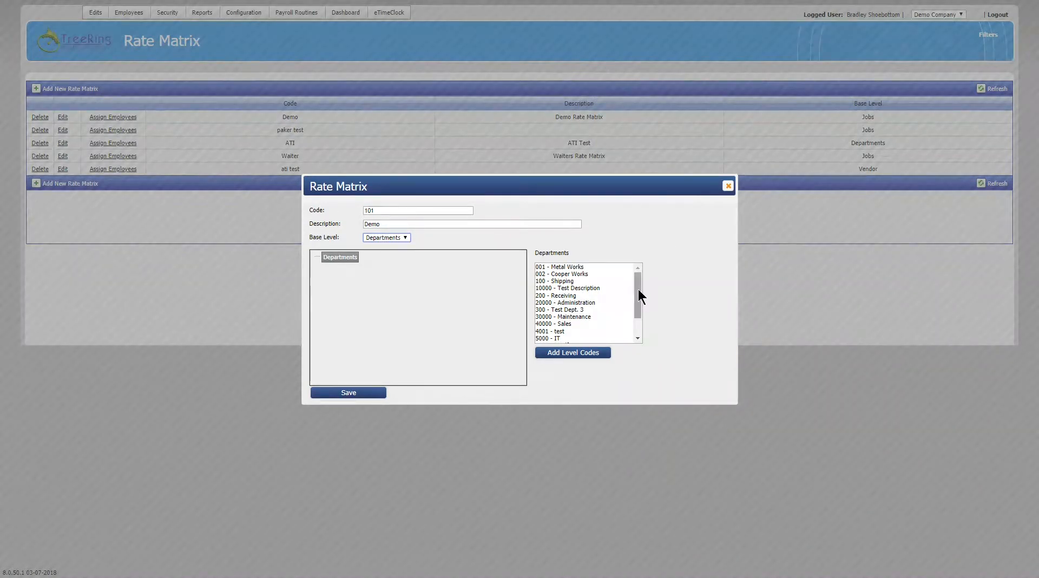
# - Add the WH - Warehouse department to the rate matrix with a pay rate of $15.00 and a bill rate of $20.00
pyautogui.moveTo(636, 289); pyautogui.dragTo(644, 320)
pyautogui.click(568, 340)
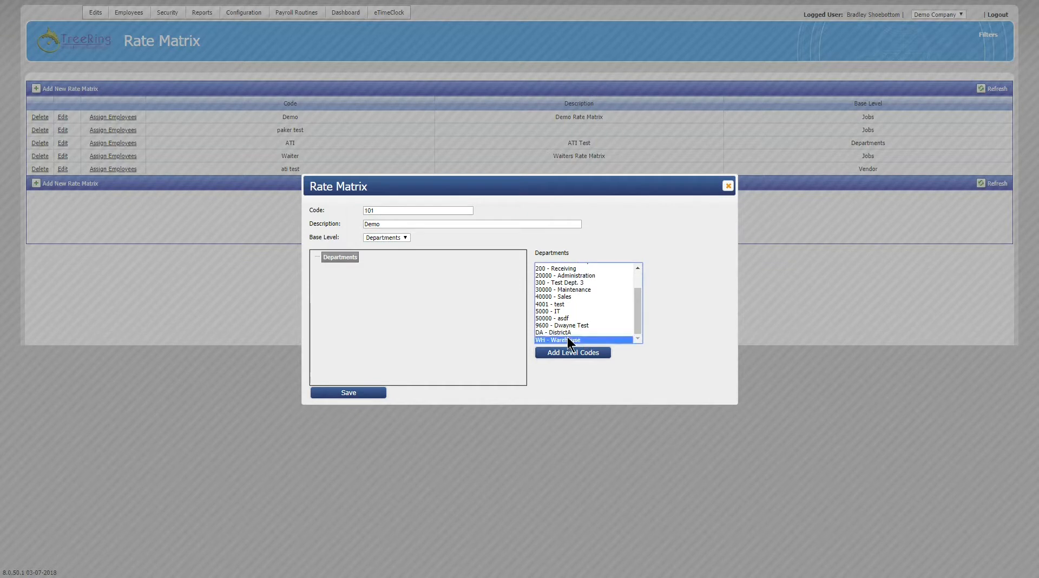
pyautogui.click(572, 353)
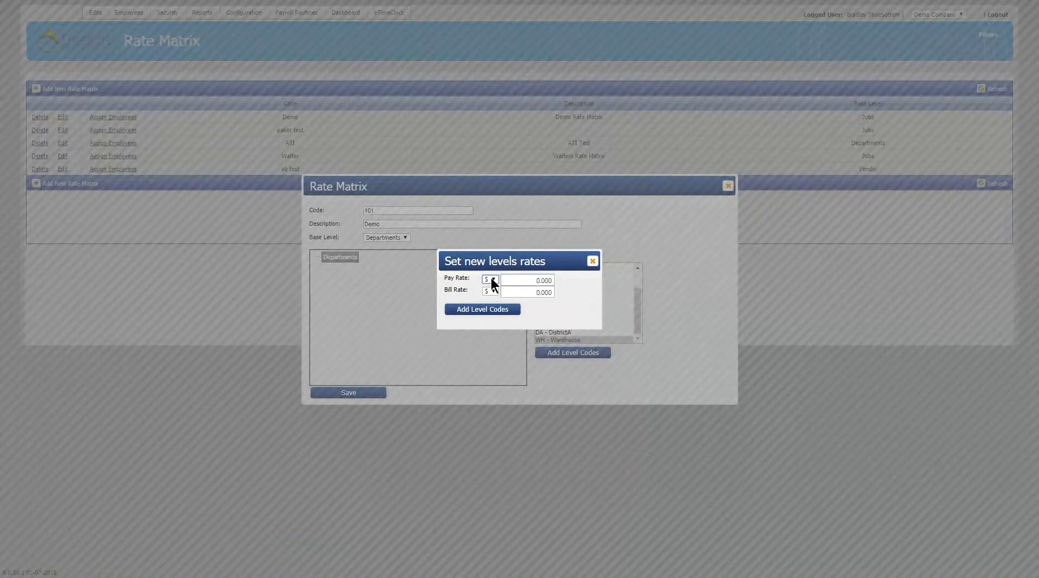
pyautogui.click(492, 280)
pyautogui.click(492, 279)
pyautogui.click(491, 279)
pyautogui.click(538, 280)
pyautogui.write('15.00')
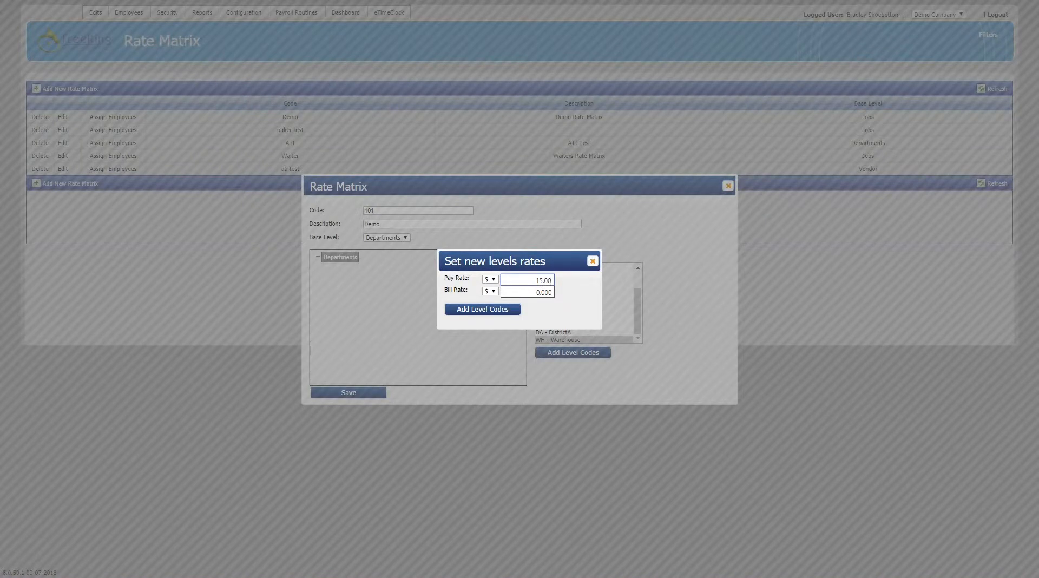
pyautogui.click(542, 290)
pyautogui.write('20.00')
pyautogui.click(510, 307)
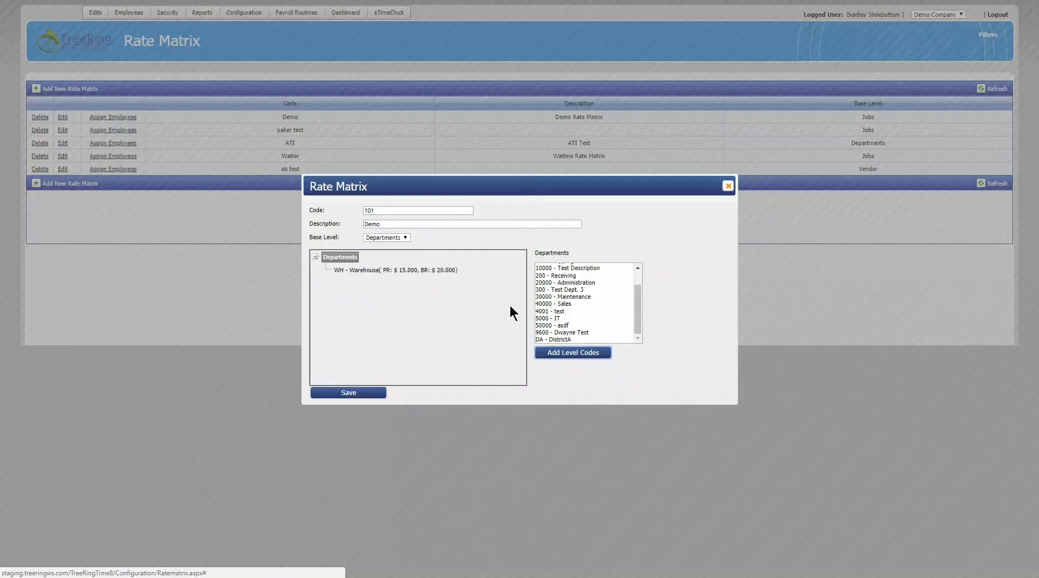
# - Add job 300 - Transfer under the Warehouse department with a pay rate of $14.50 and a bill rate of $19.00
pyautogui.click(377, 271)
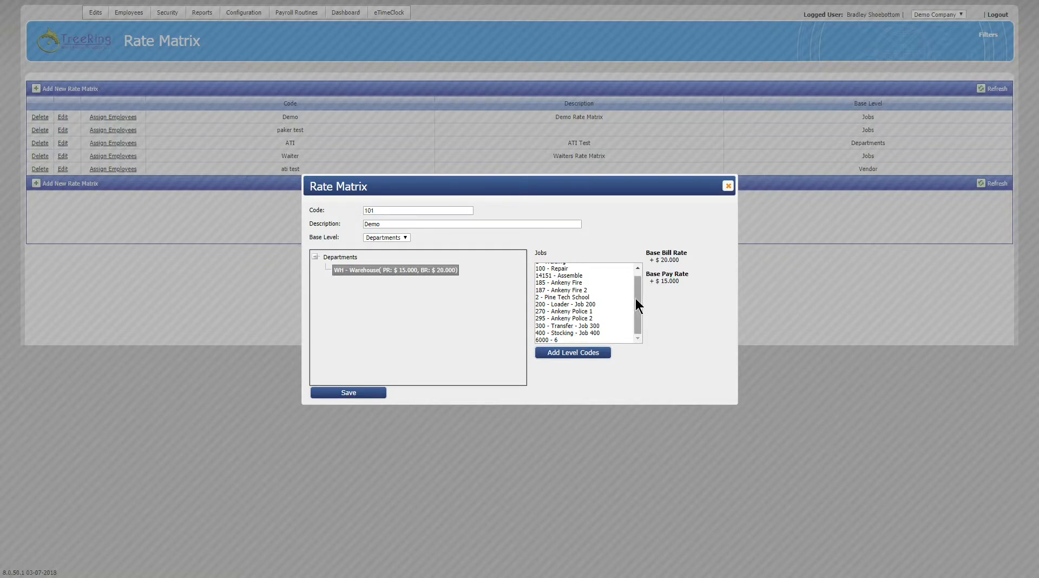
pyautogui.moveTo(636, 298)
pyautogui.mouseDown()
pyautogui.moveTo(638, 288)
pyautogui.moveTo(640, 307)
pyautogui.mouseUp()
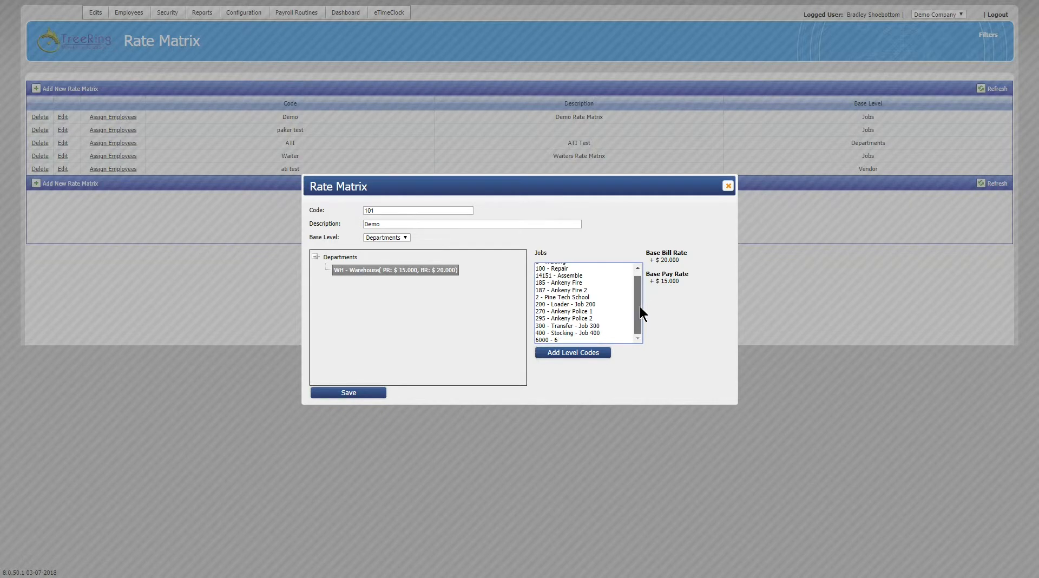
pyautogui.click(590, 325)
pyautogui.click(586, 354)
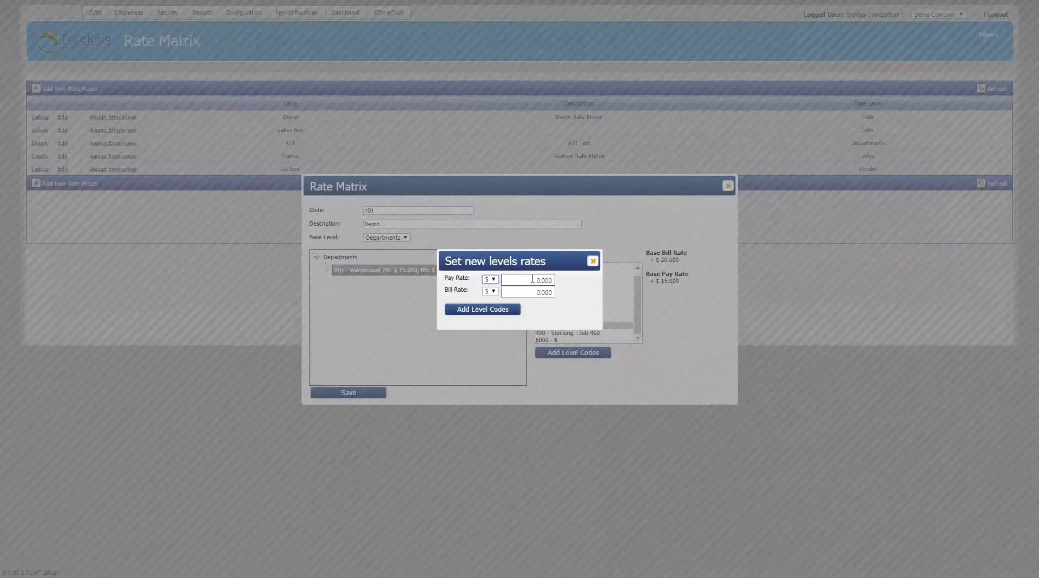
pyautogui.click(544, 280)
pyautogui.write('14.50')
pyautogui.click(546, 291)
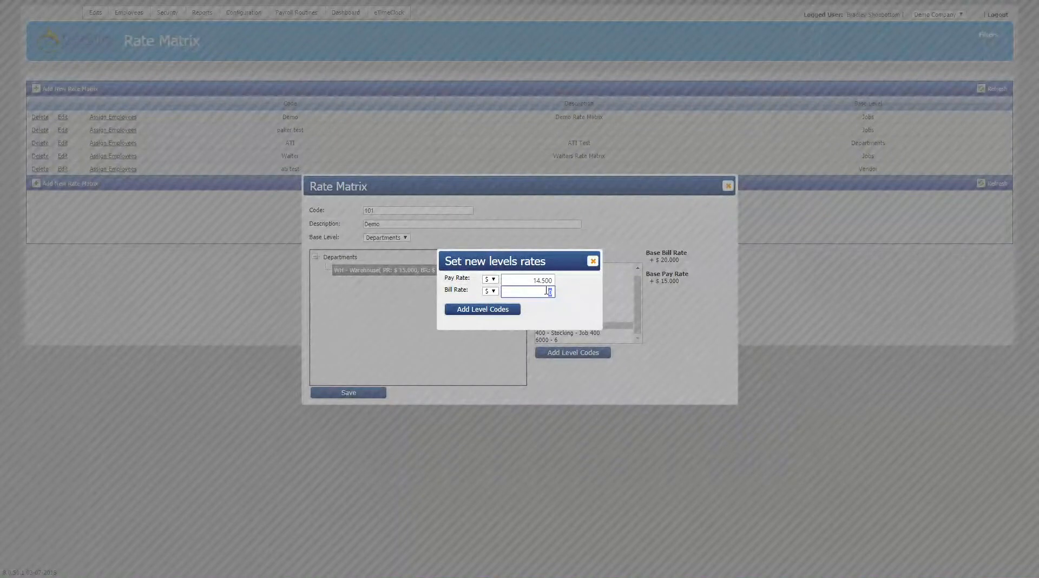
pyautogui.write('19.00')
pyautogui.click(492, 310)
# - Add job 400 - Stocking under Warehouse with a pay rate of $1400 and a bill rate of $19.00, and save the rate matrix
pyautogui.click(589, 329)
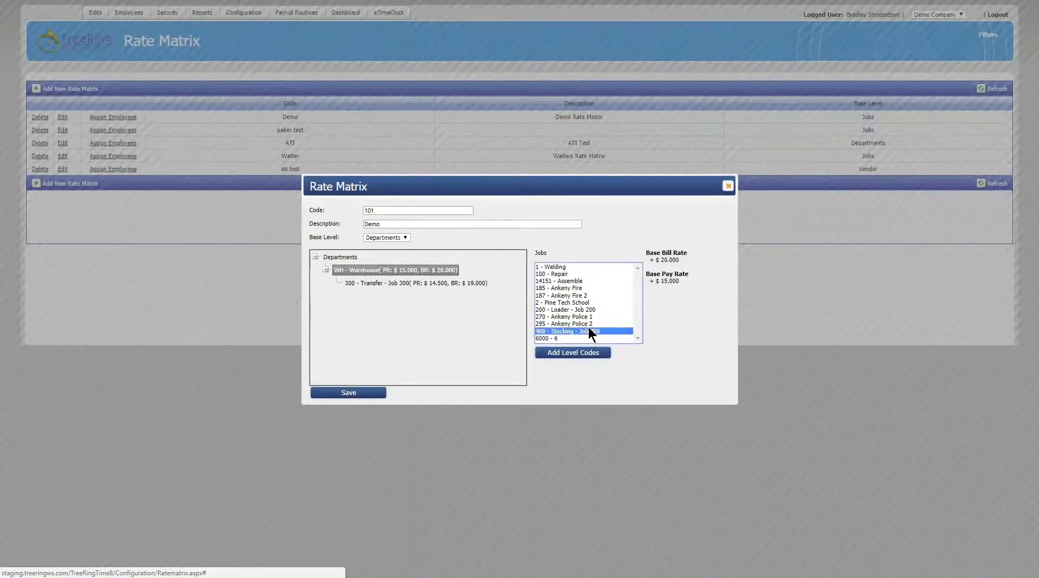
pyautogui.click(576, 356)
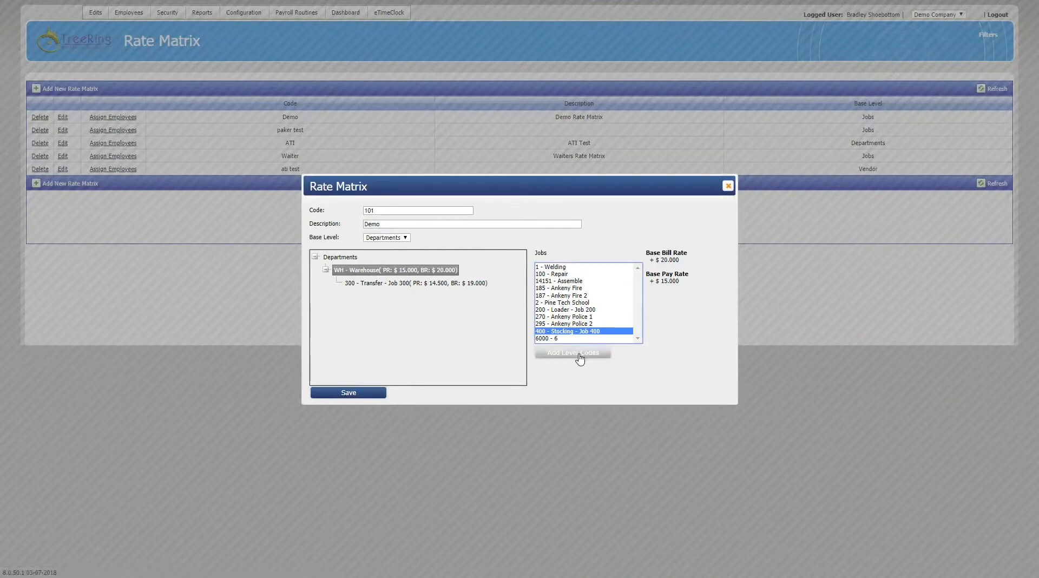
pyautogui.click(580, 358)
pyautogui.click(546, 280)
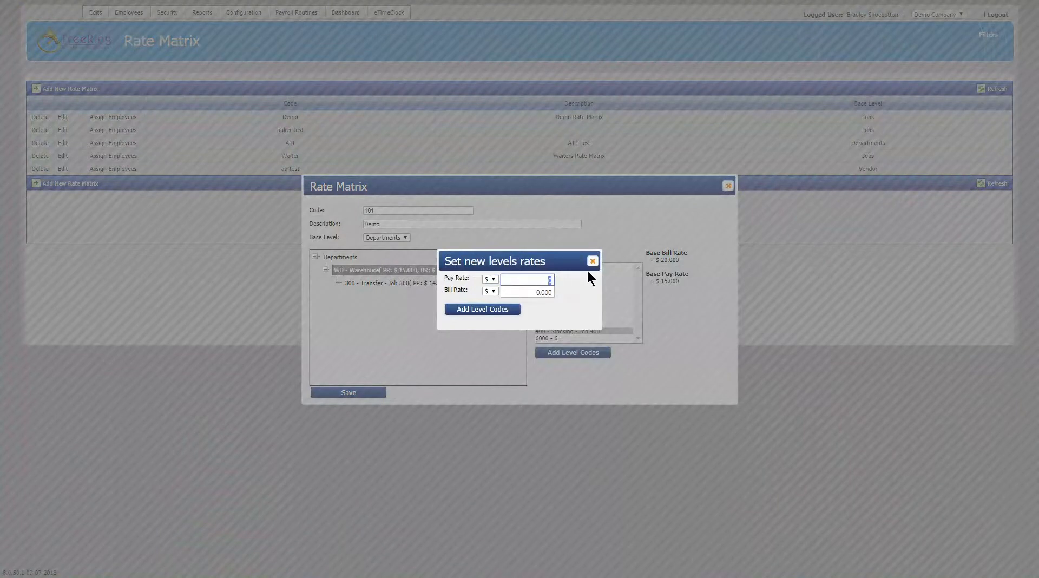
pyautogui.write('1400')
pyautogui.click(540, 293)
pyautogui.write('19')
pyautogui.press('BackSpace')
pyautogui.write('.0')
pyautogui.click(514, 310)
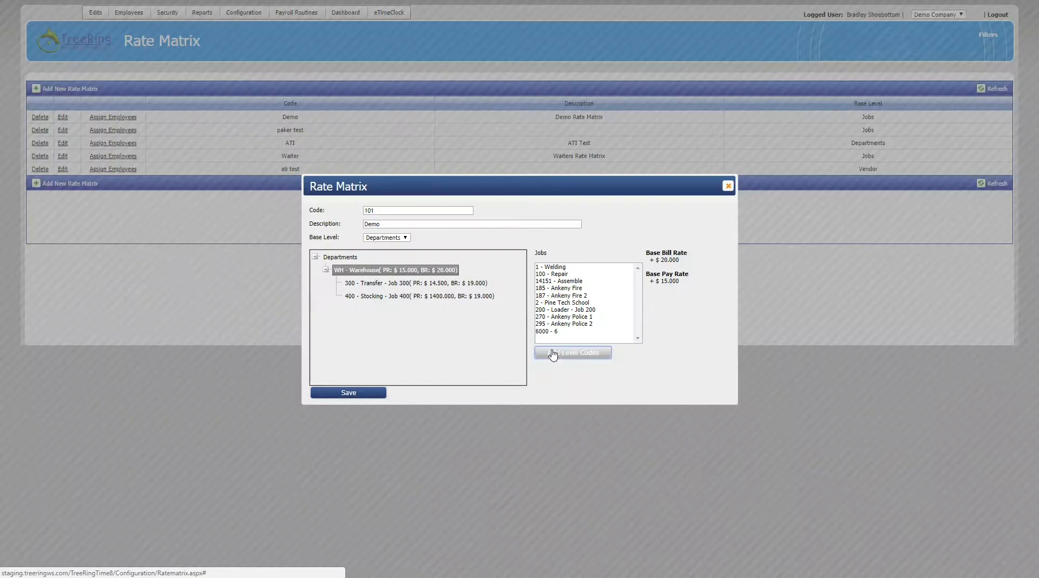
pyautogui.click(364, 395)
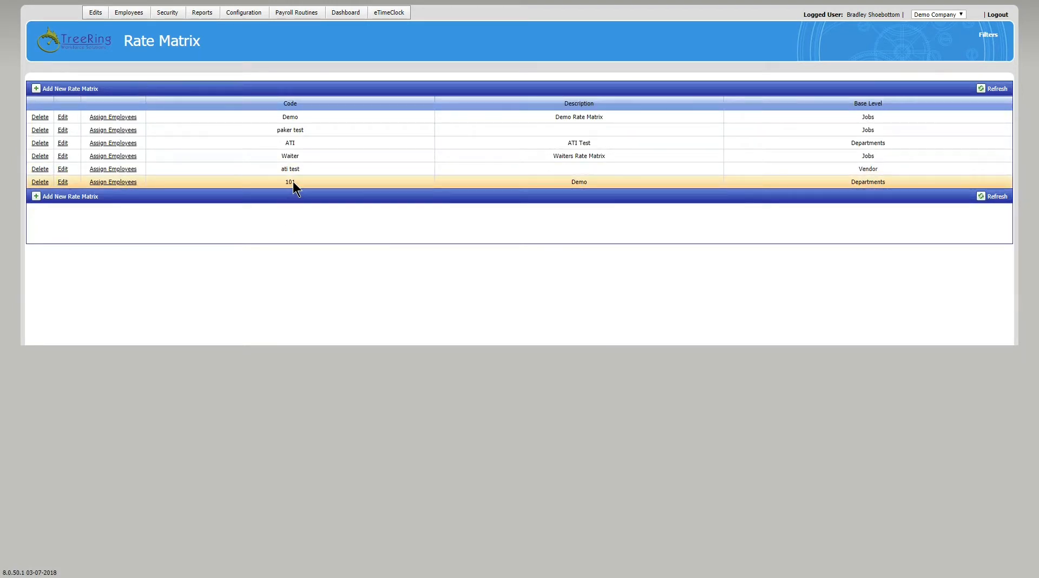
# - View the employee assignment options for rate matrix 101 and close them without assigning anyone
pyautogui.click(125, 184)
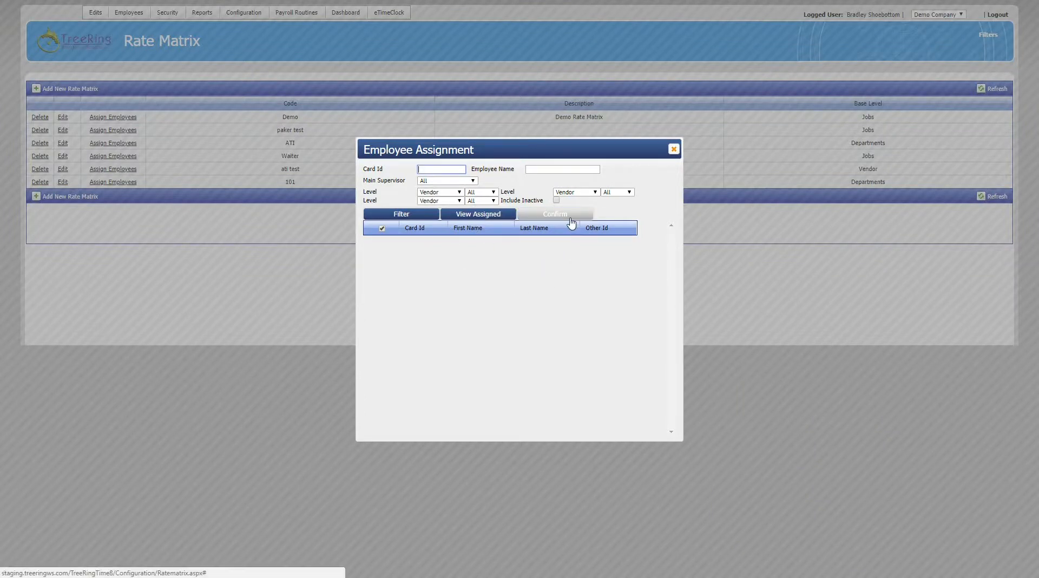
pyautogui.click(674, 151)
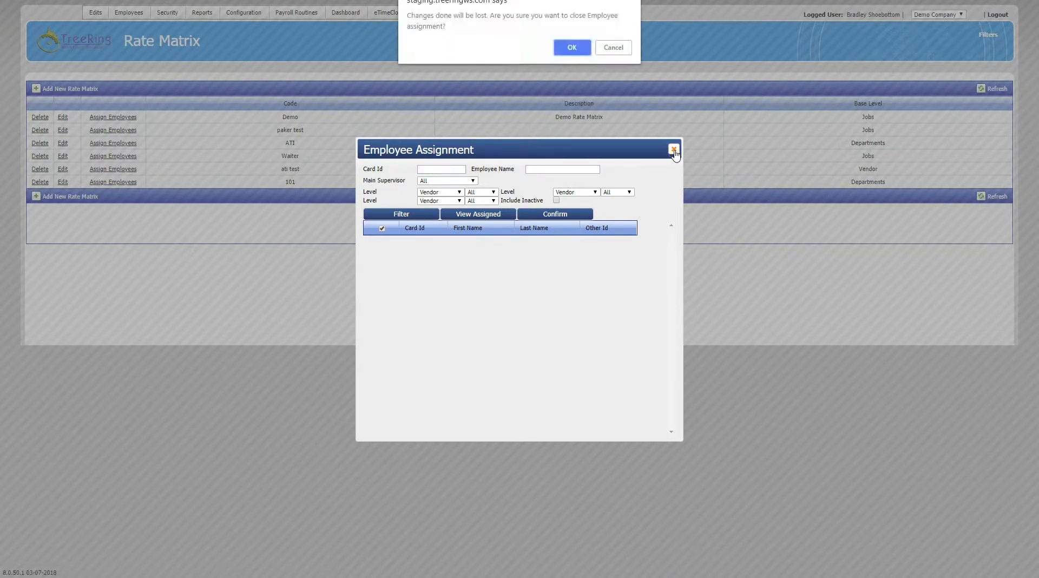
pyautogui.click(572, 48)
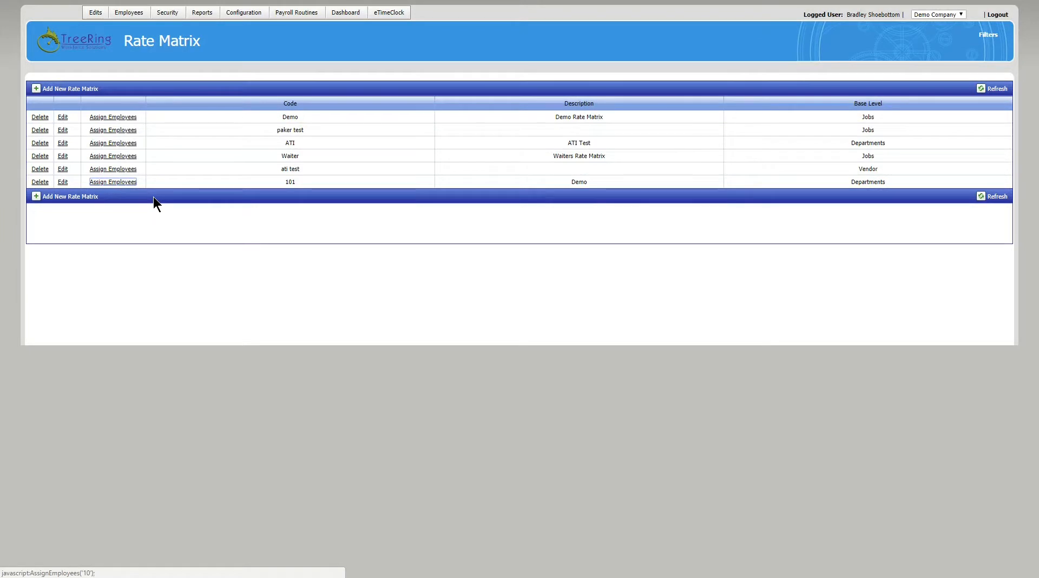
# - Open the first employee's details in the Company Members list to view the Rate Matrix setting, and close them without changes
pyautogui.moveTo(126, 15)
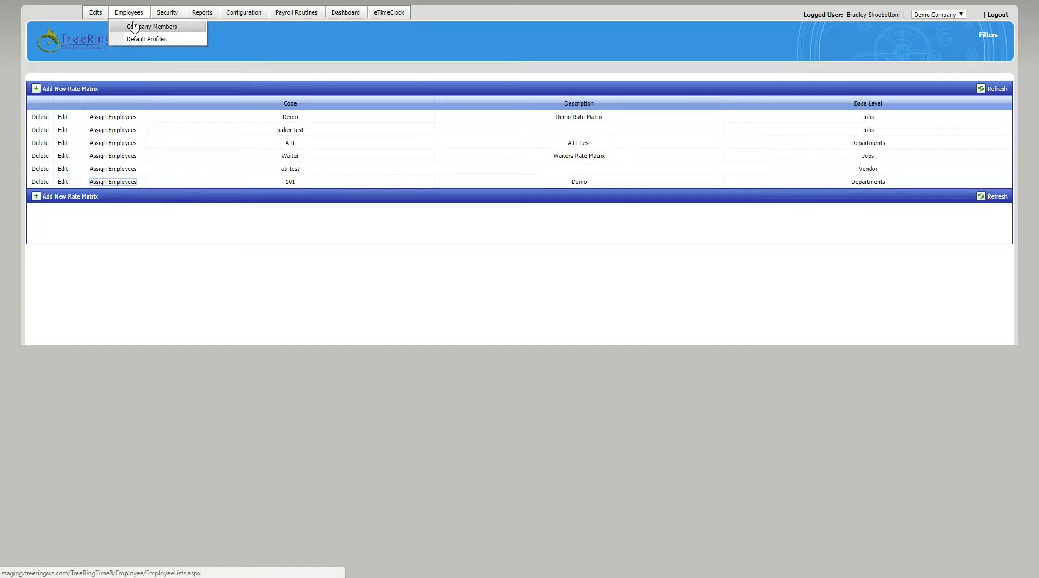
pyautogui.click(134, 26)
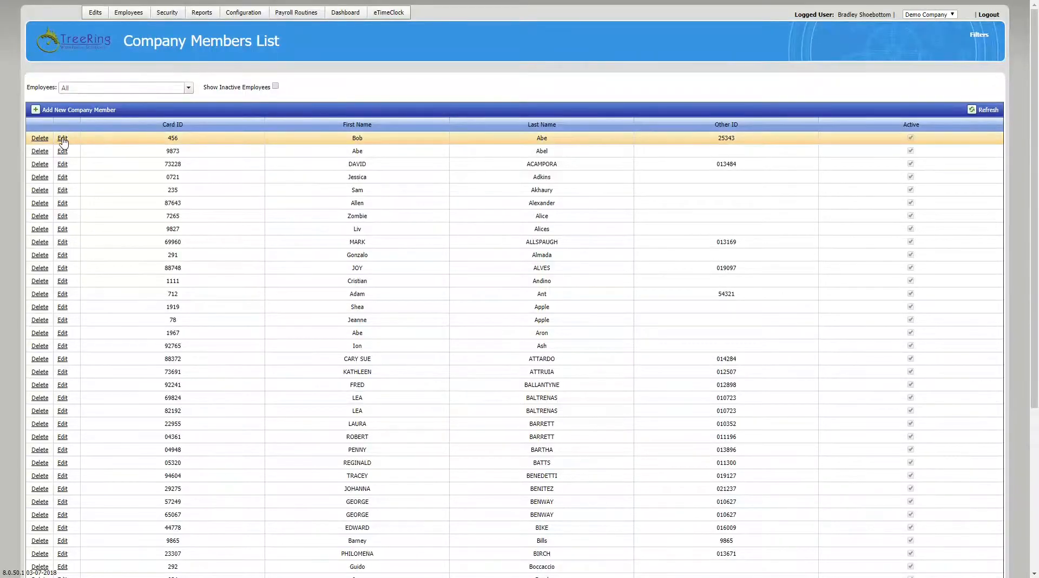
pyautogui.click(62, 139)
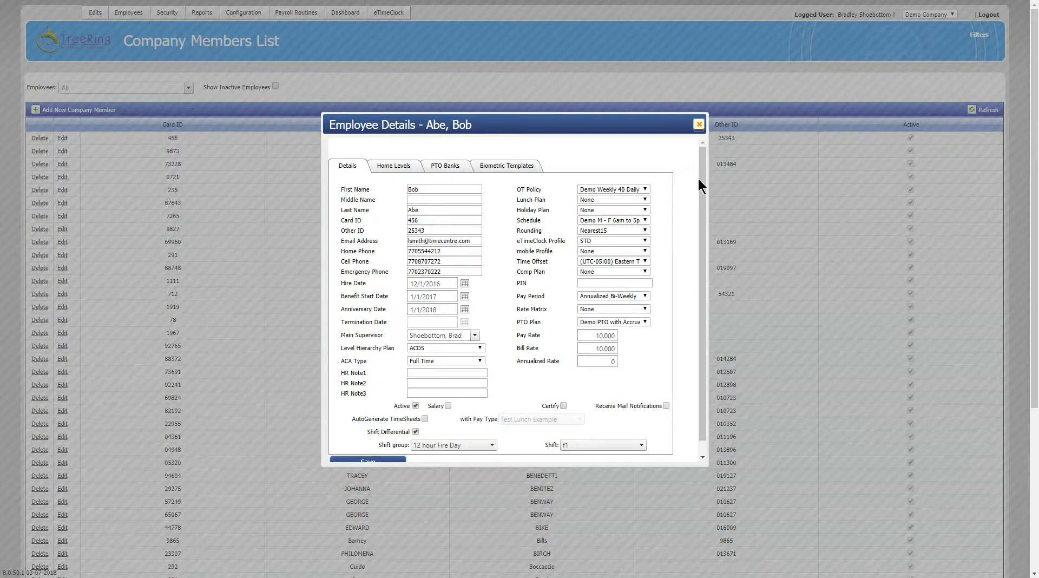
pyautogui.click(699, 125)
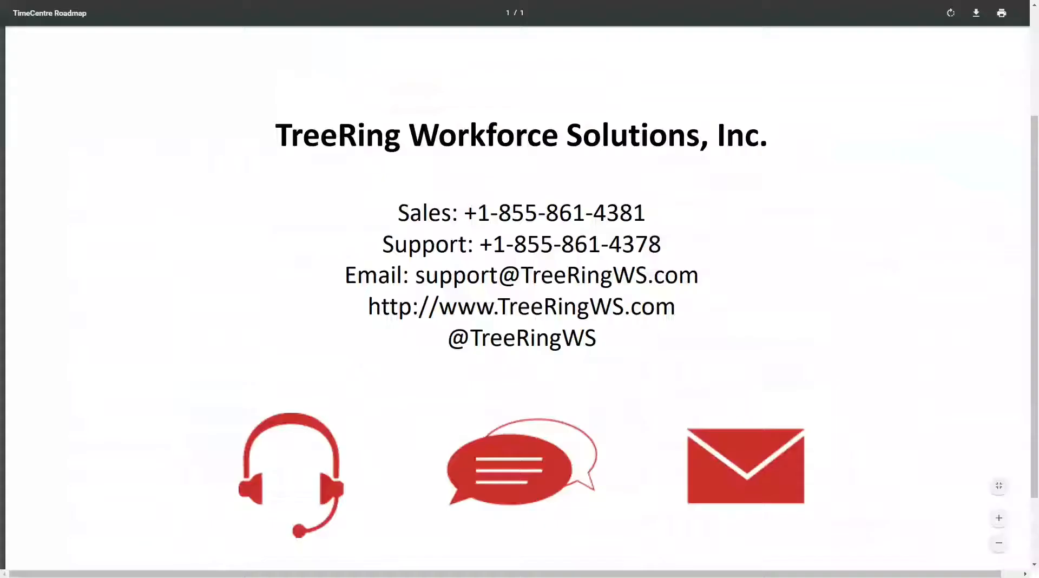